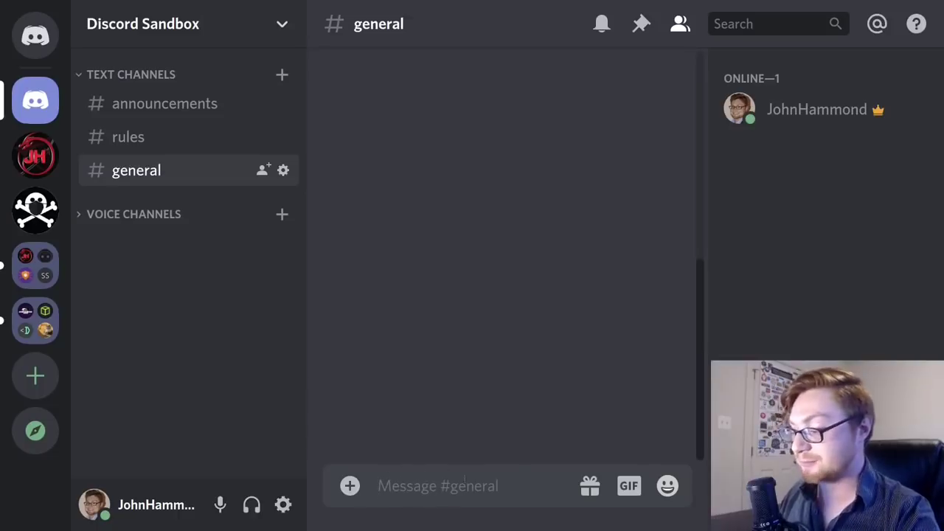
Send 'Hey everyone!' to #general, then highlight and deselect the posted text
text(Hey )
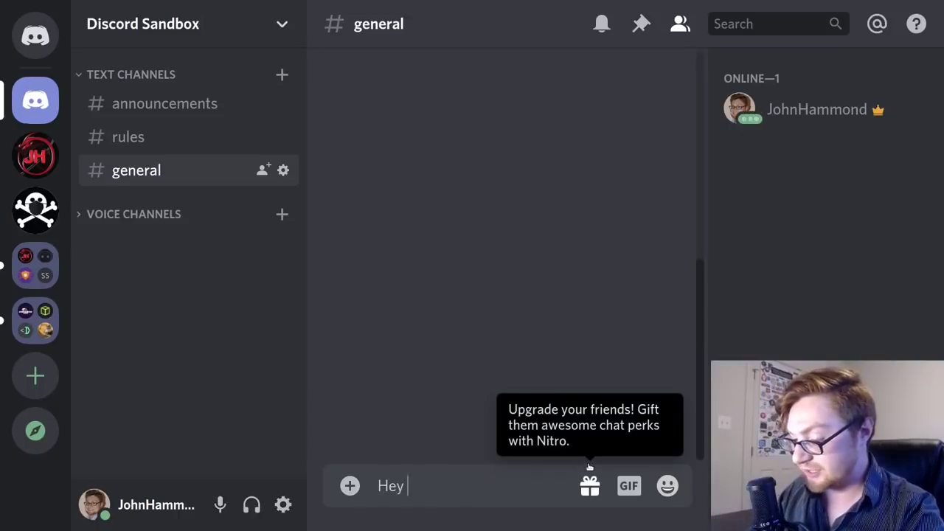
text(everyone!)
key(Return)
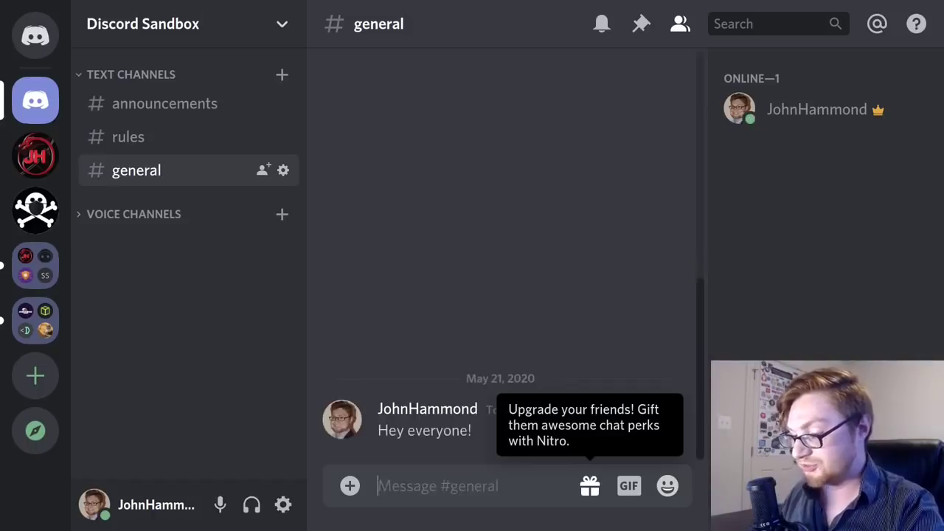
mouse_move(400, 422)
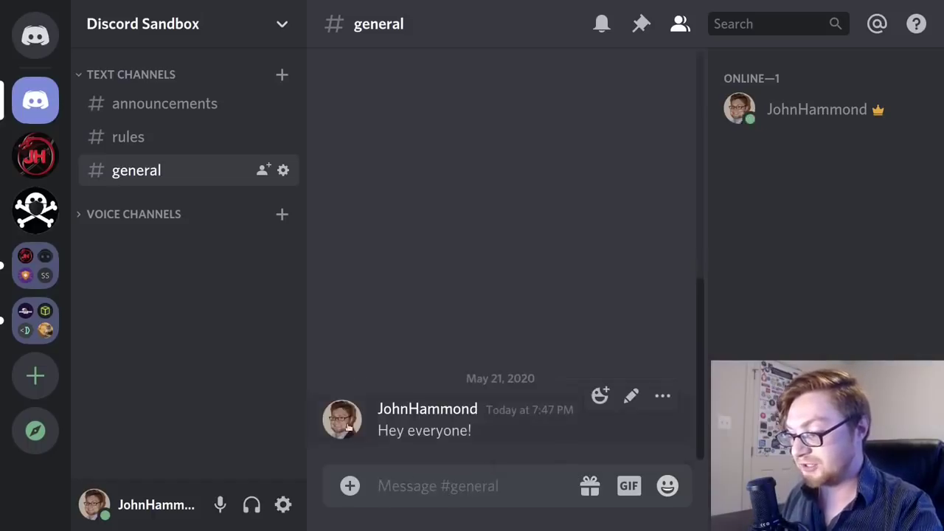
drag(472, 432, 372, 437)
click(484, 433)
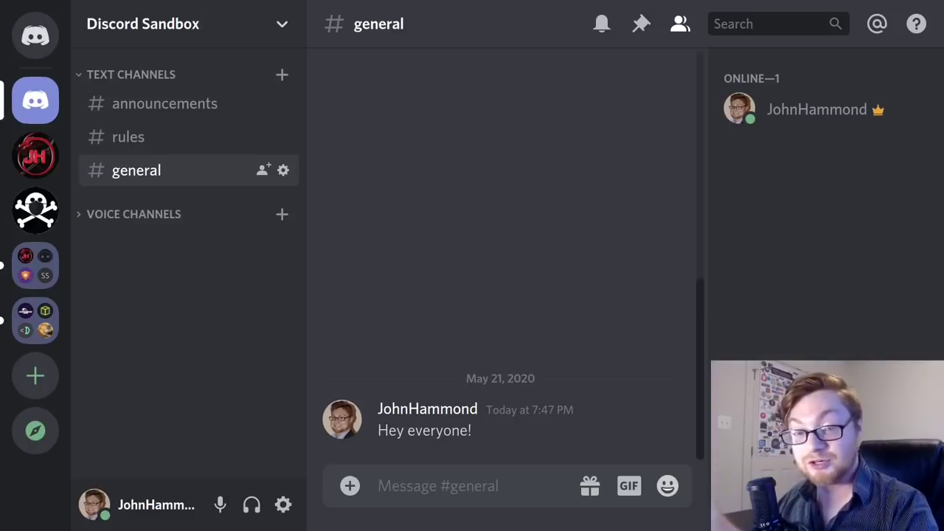
mouse_move(879, 110)
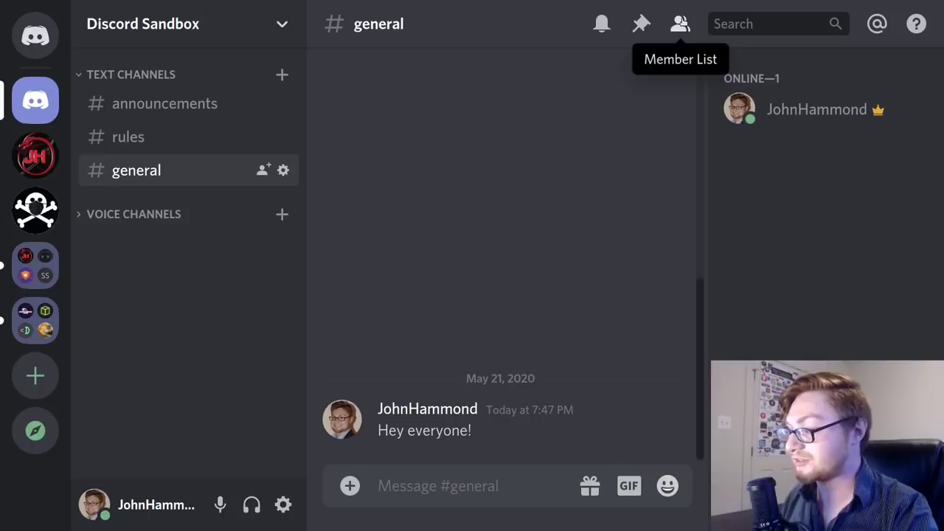
click(681, 25)
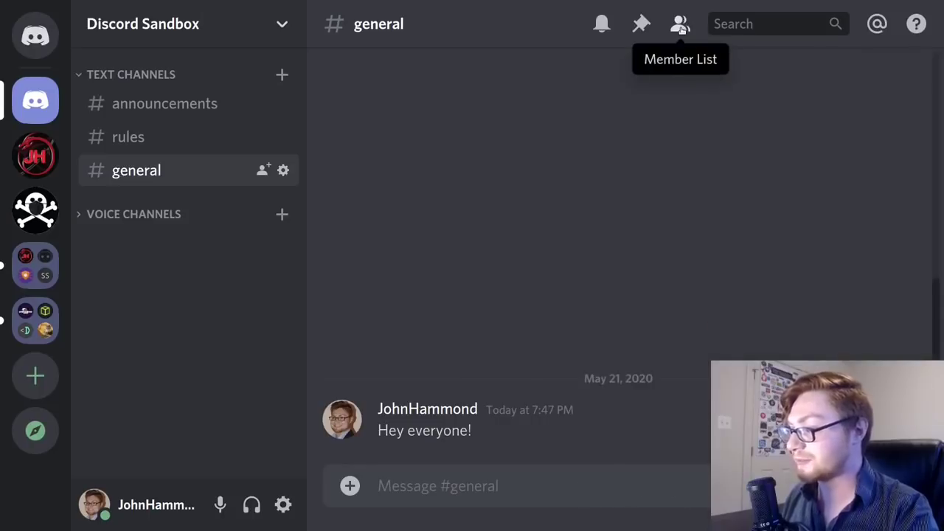
click(681, 27)
click(680, 25)
click(680, 25)
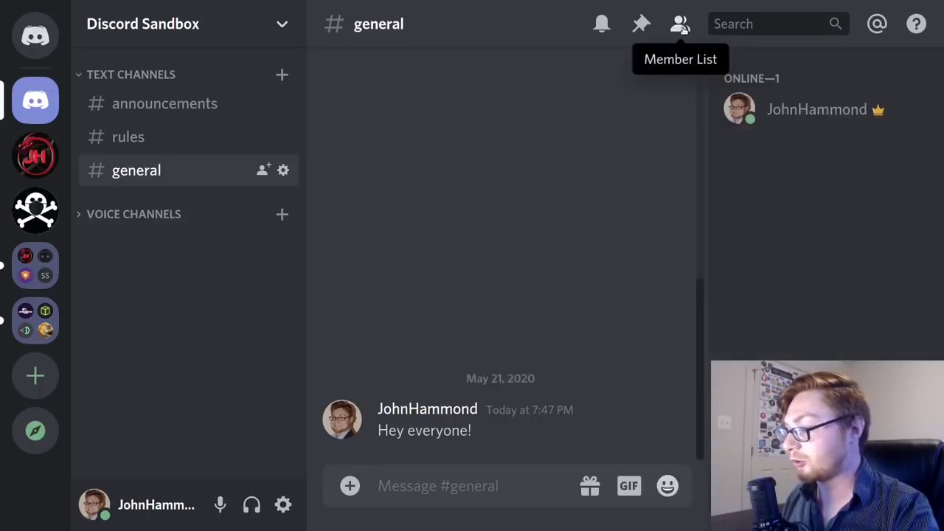
click(474, 483)
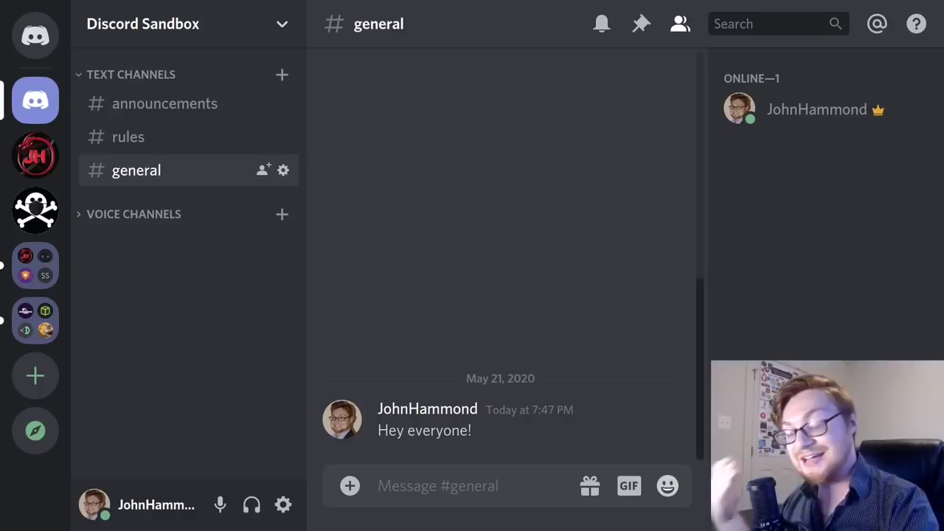
mouse_move(492, 430)
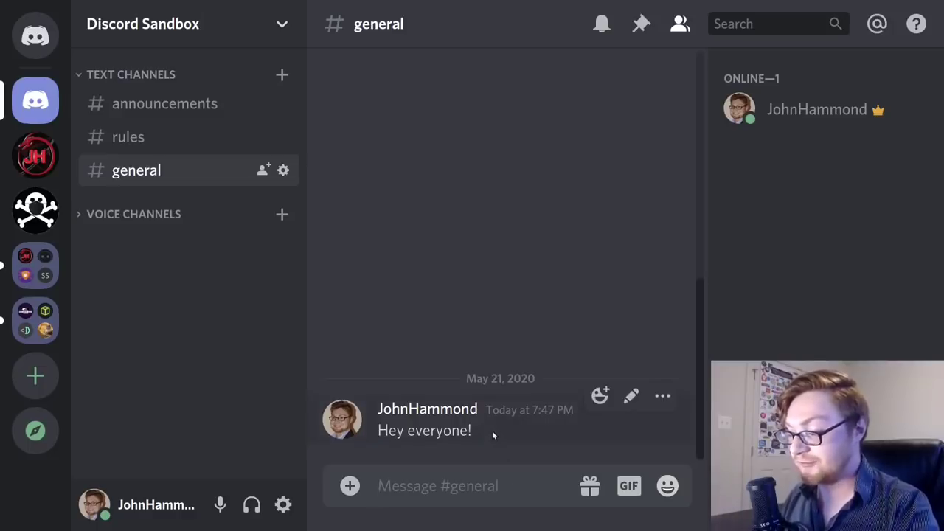
React to the greeting with :rofl: and a 'smile' emoji found by search
click(600, 397)
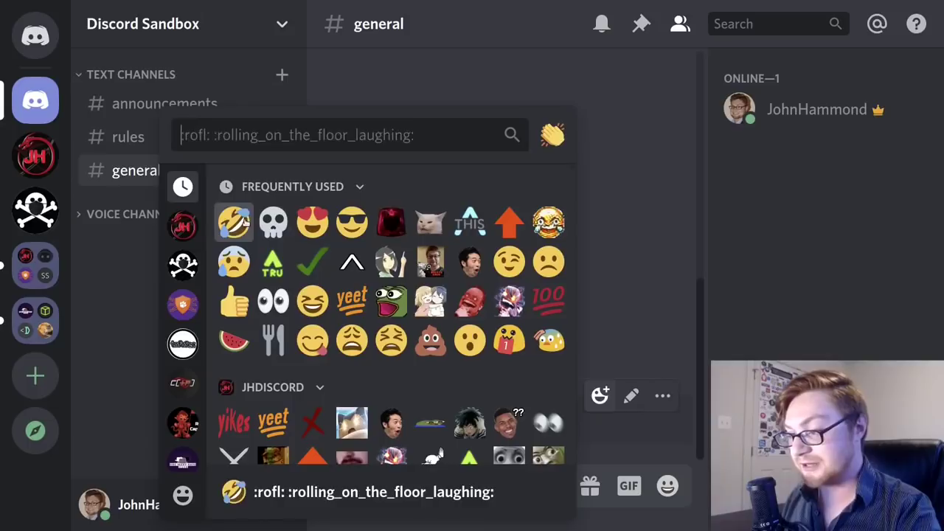
click(235, 223)
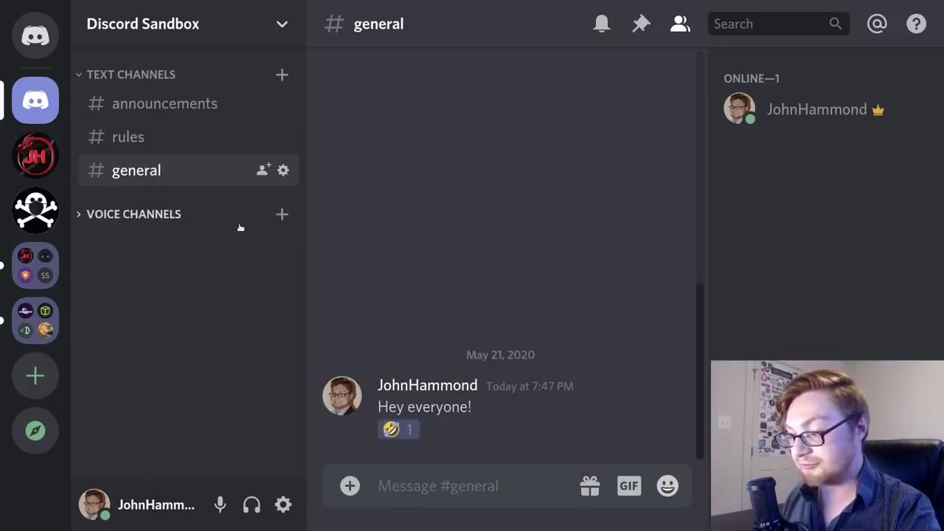
click(600, 373)
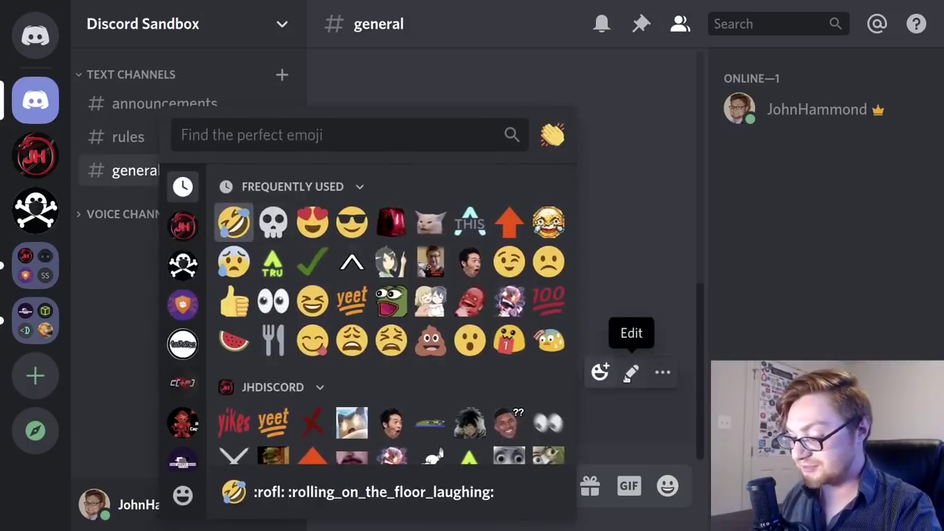
text(smile)
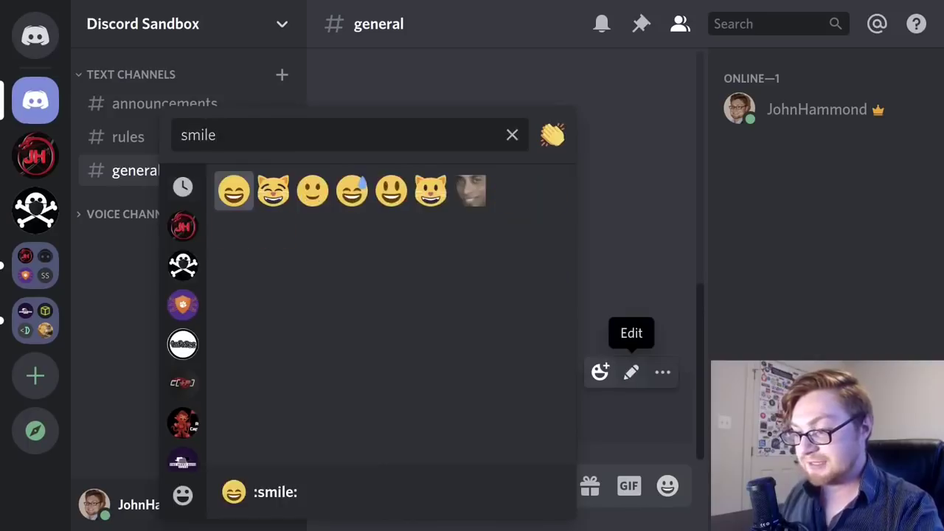
key(BackSpace)
key(BackSpace)
key(BackSpace)
key(BackSpace)
key(BackSpace)
text(smile)
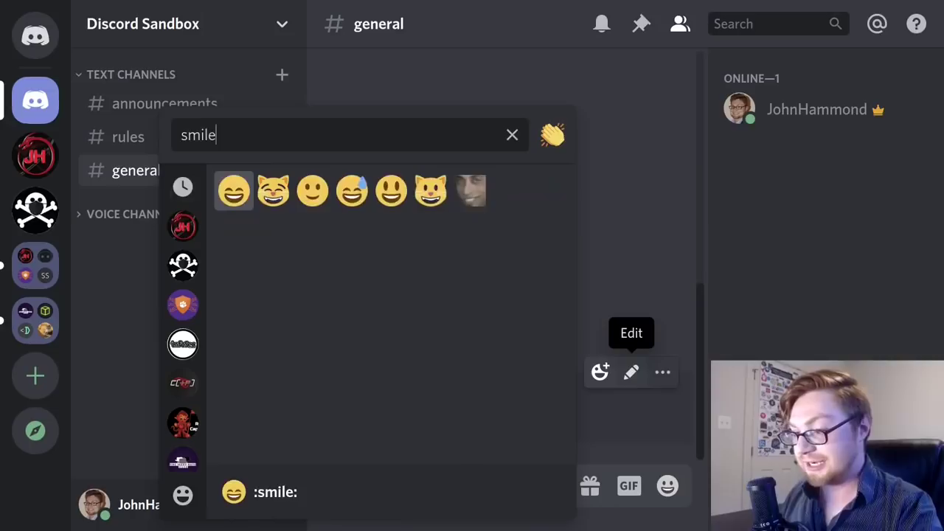
key(Return)
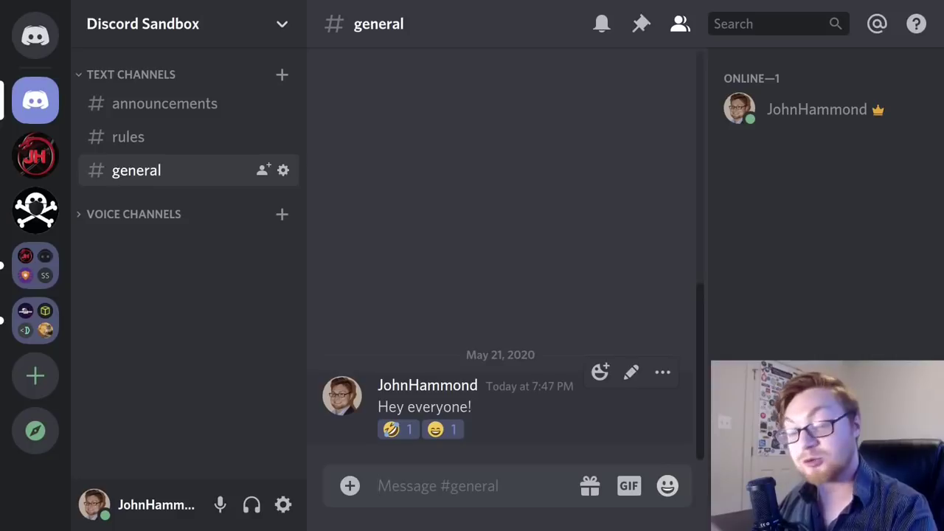
click(419, 503)
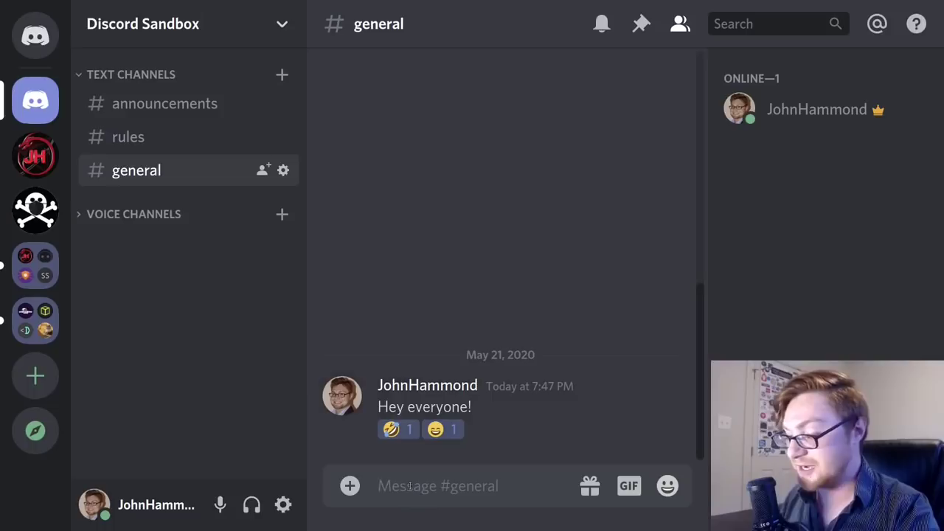
Send a message with just :smile_cat:, chosen from the ':smile' autocomplete list
click(667, 486)
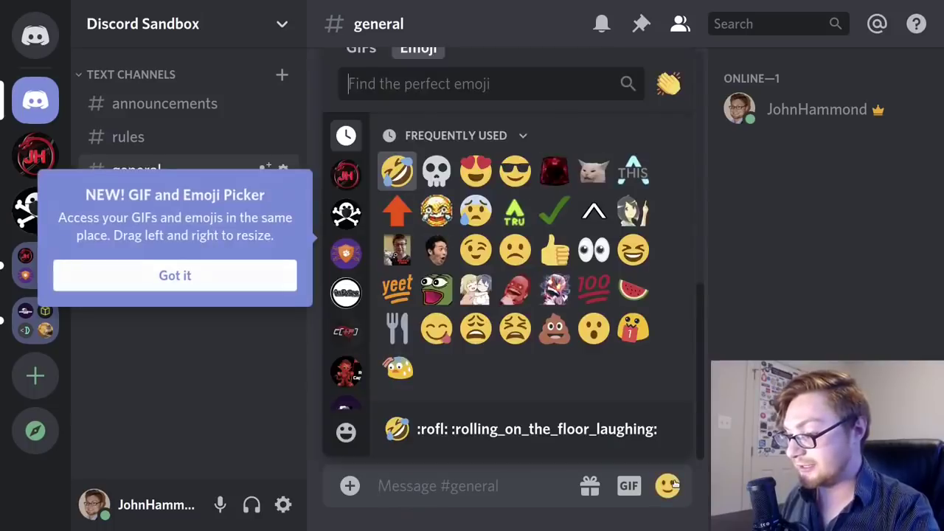
key(Escape)
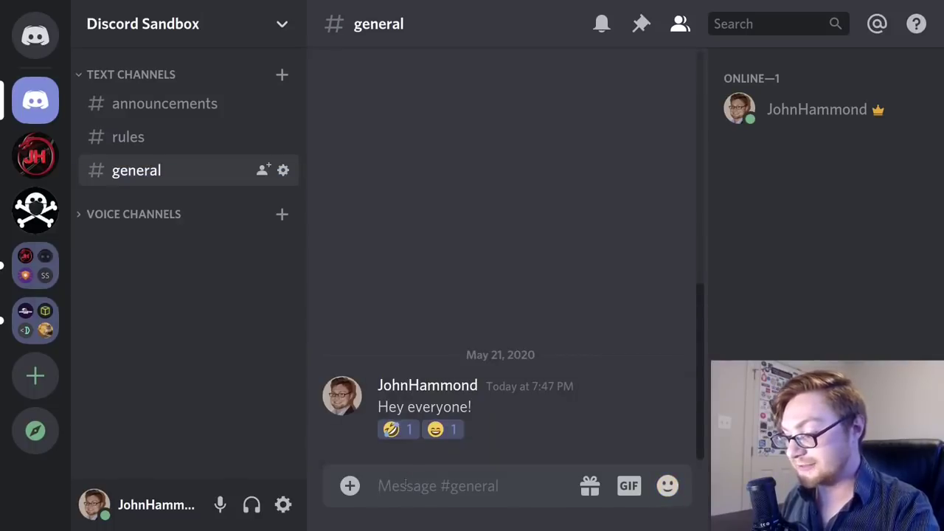
text(:)
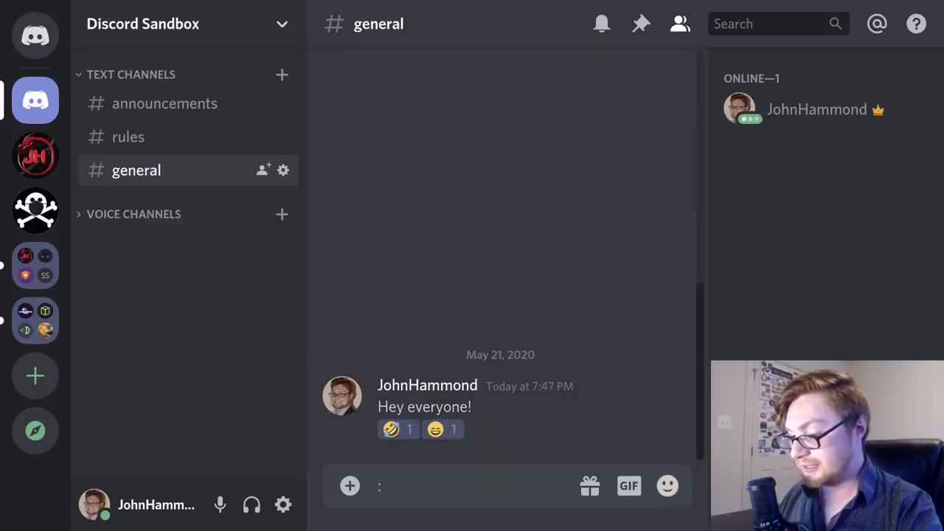
text(smile)
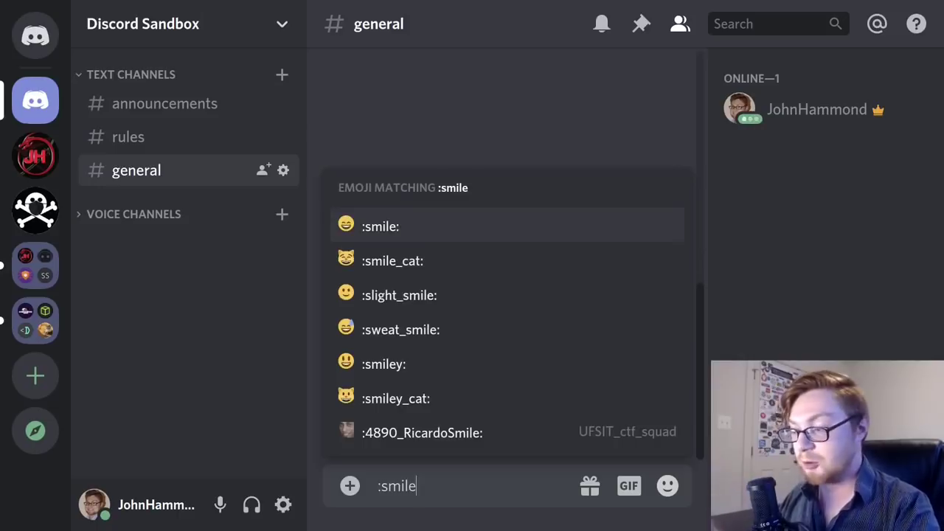
click(393, 262)
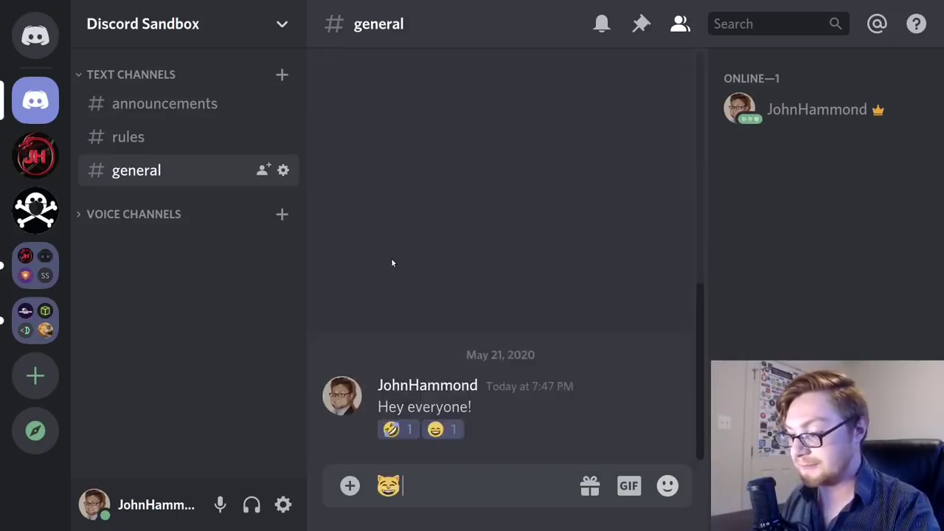
key(Return)
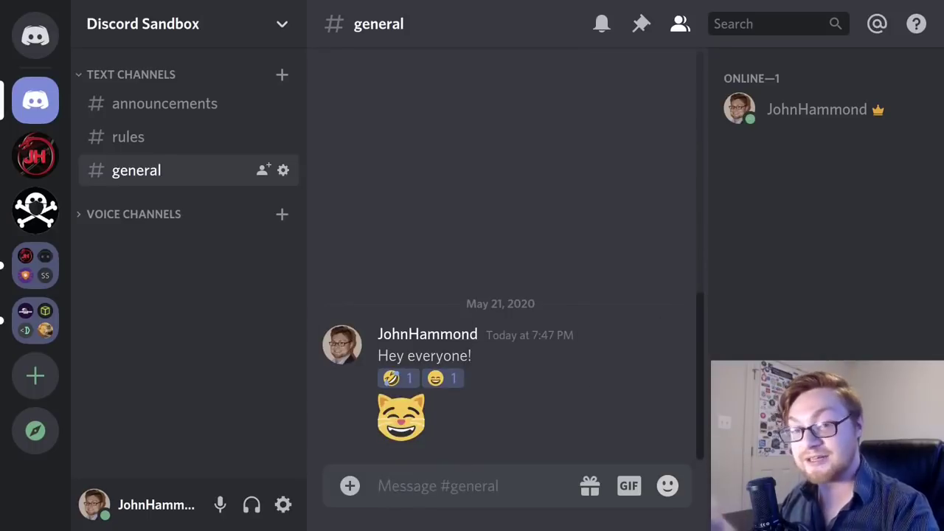
mouse_move(534, 421)
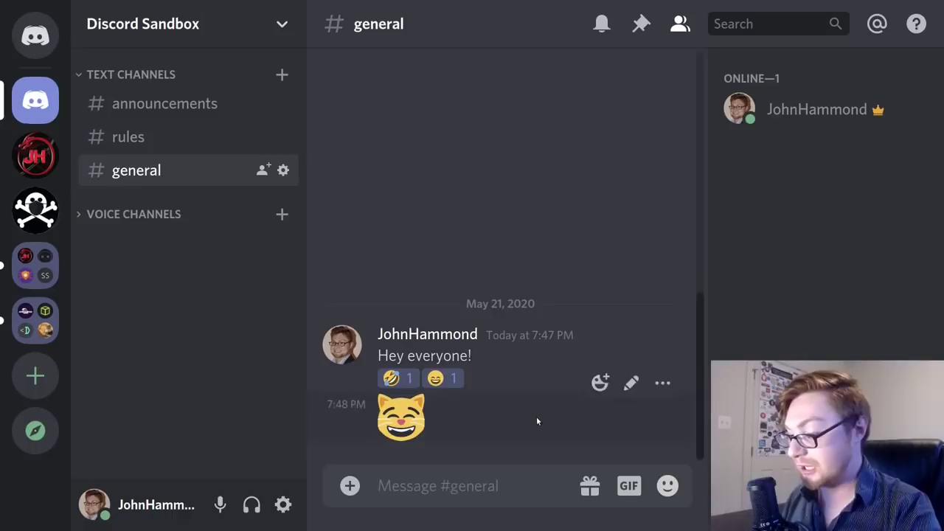
Discard a 'Hello myself' edit, then edit the smile_cat message to add 'hey'
click(639, 387)
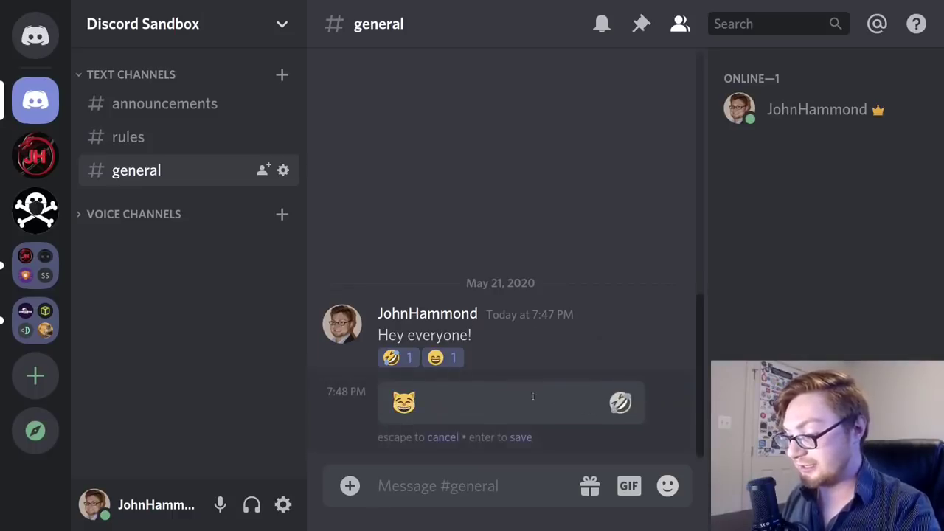
text(Hello )
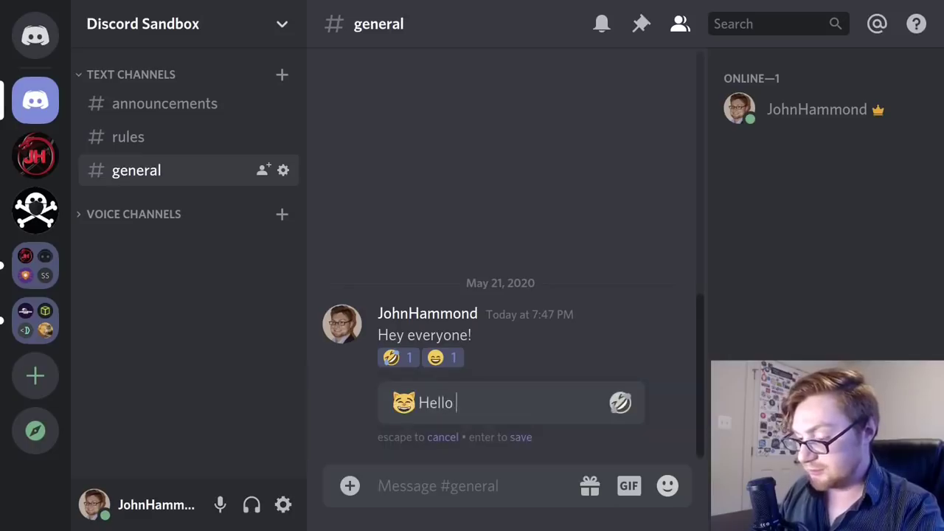
text(myself)
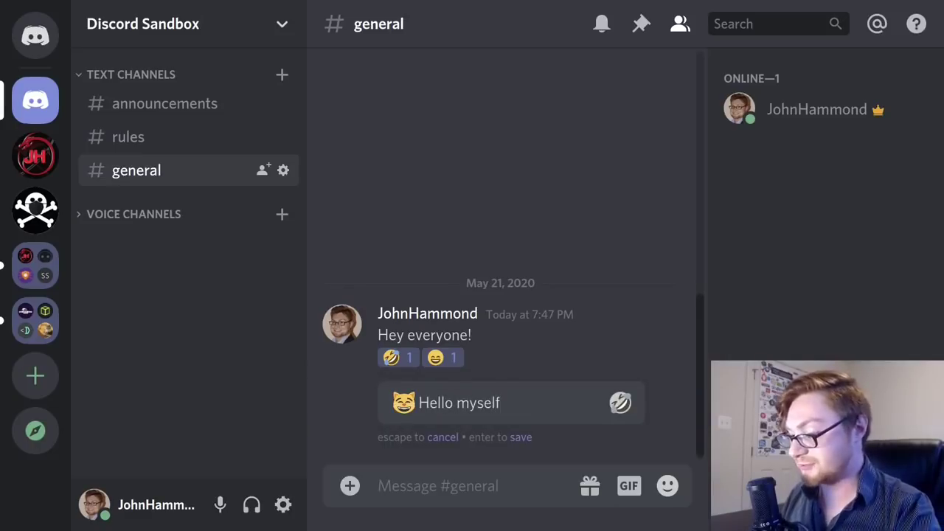
click(447, 437)
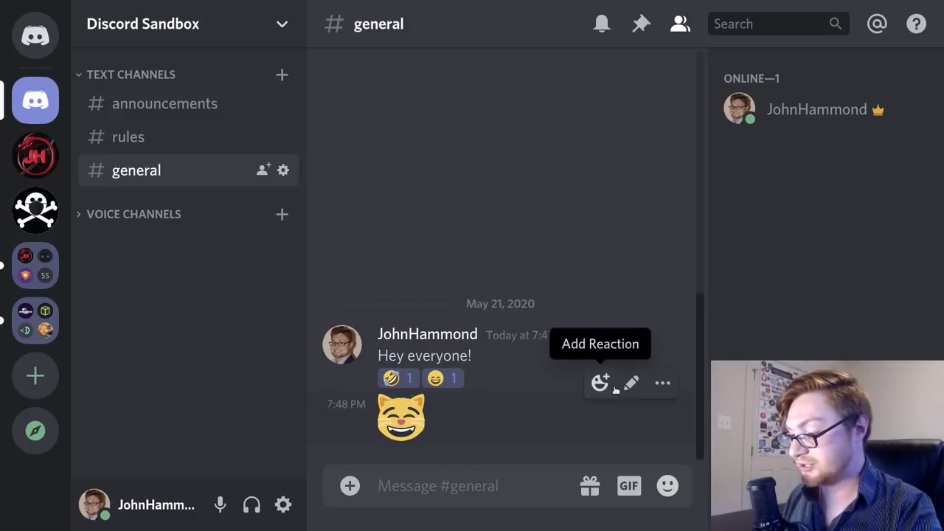
click(630, 383)
text(hey)
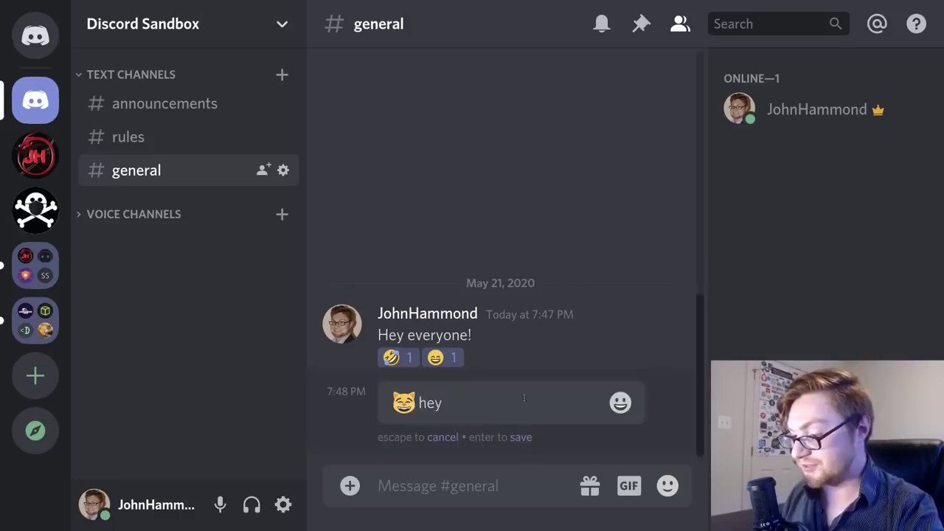
key(Return)
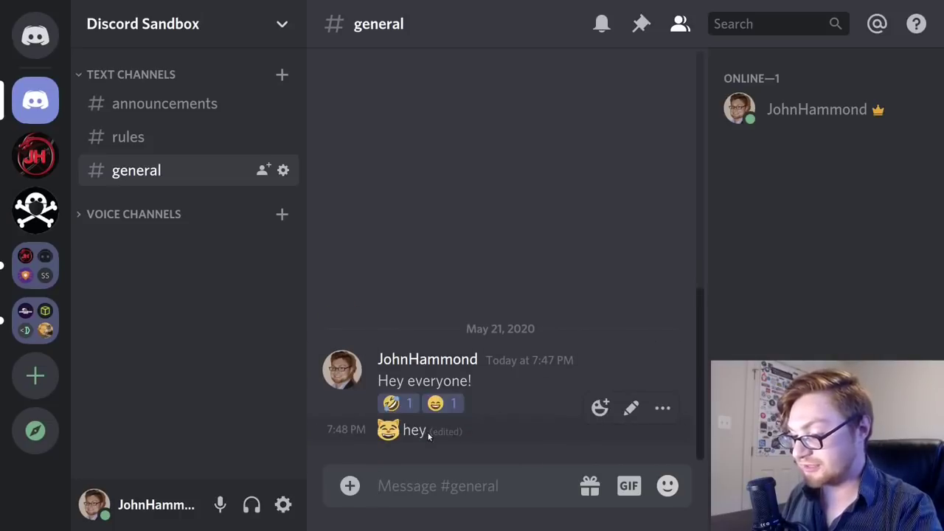
mouse_move(441, 437)
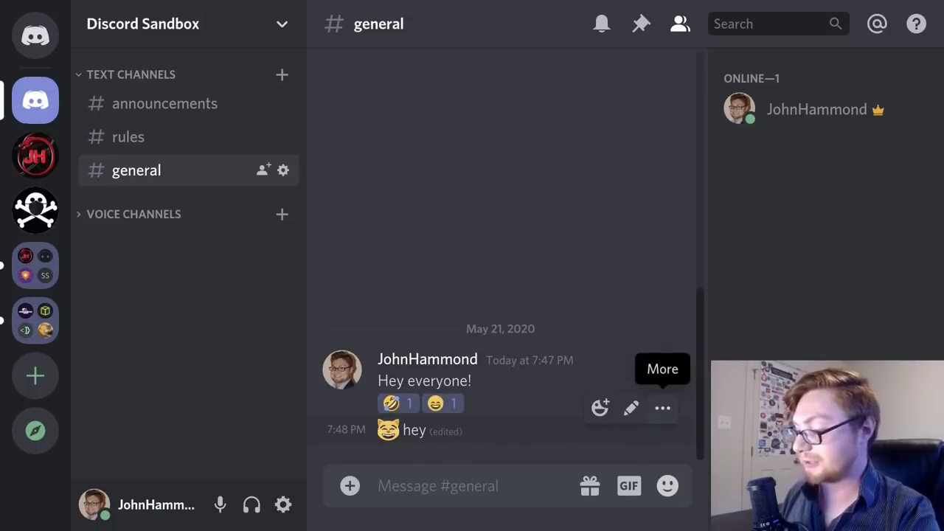
Quote the 'hey' message into the message box, then clear the box
click(662, 408)
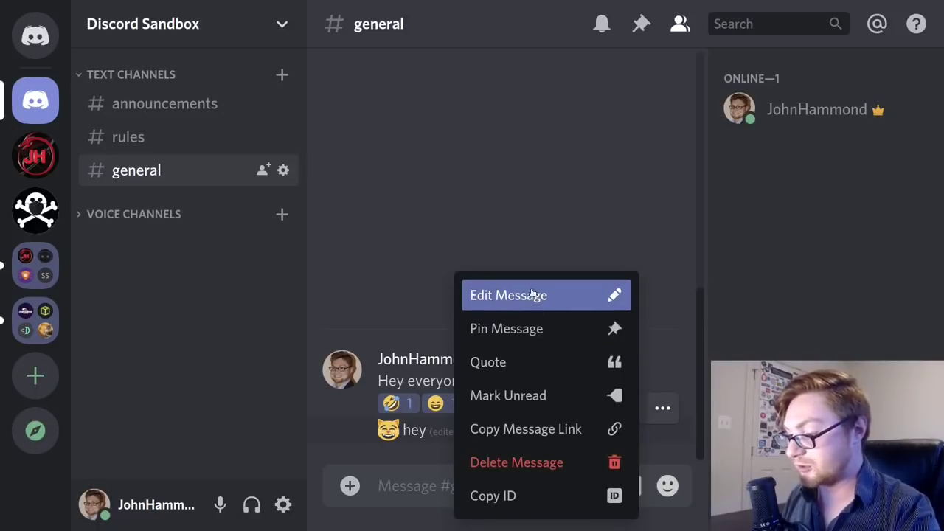
click(512, 359)
drag(472, 487, 520, 499)
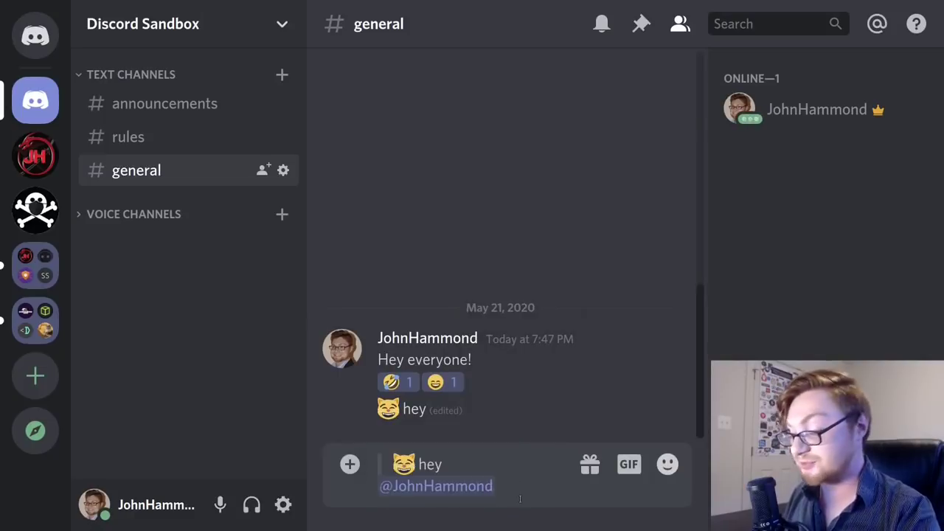
key(ctrl+a)
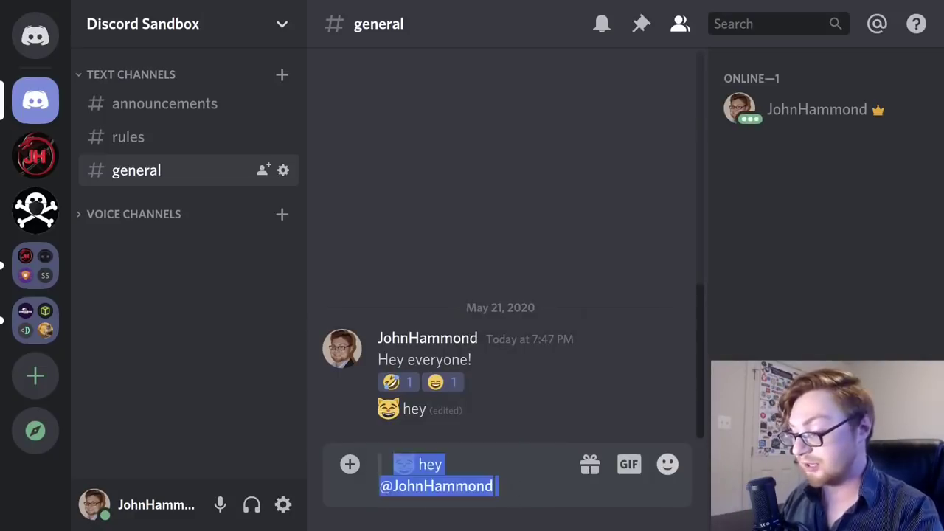
key(BackSpace)
Delete the smile_cat 'hey' message from its options menu and confirm
click(662, 408)
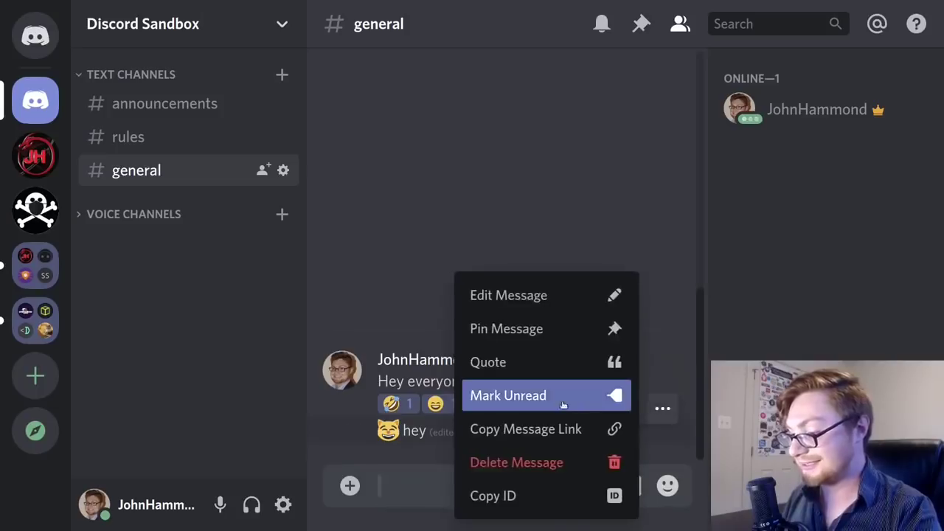
click(566, 469)
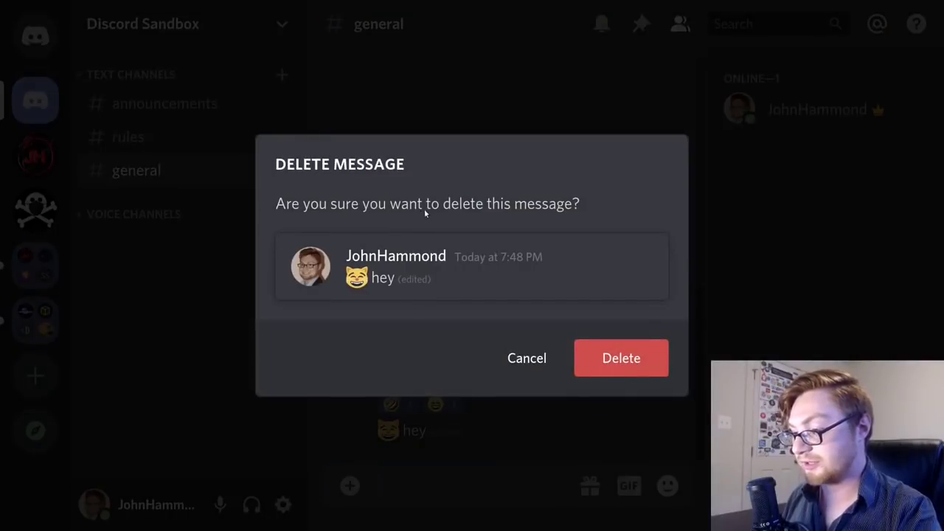
click(620, 362)
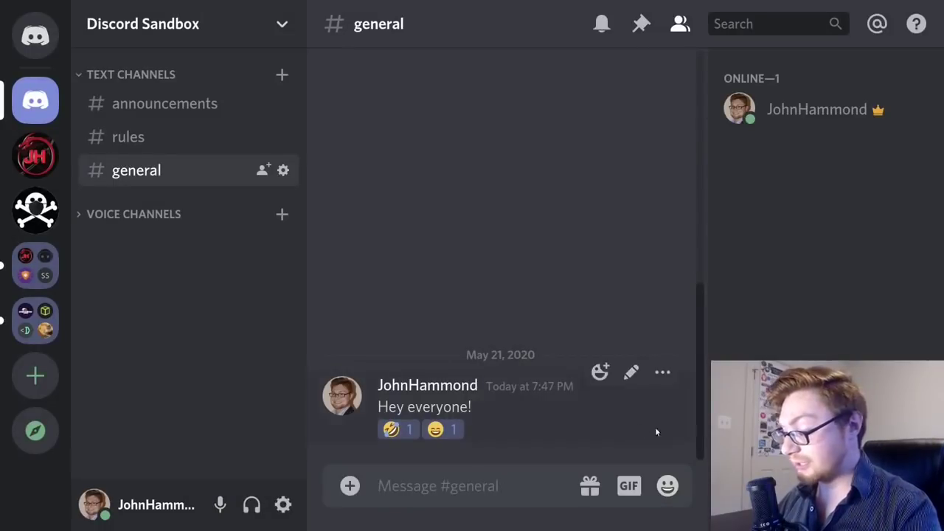
Pin the 'Hey everyone!' greeting, confirm, and view #general's pinned messages
click(665, 371)
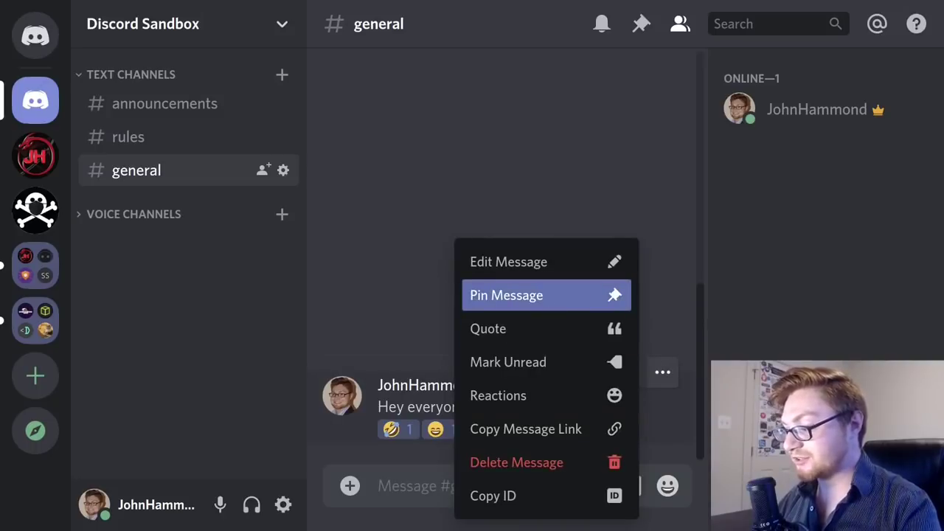
click(553, 304)
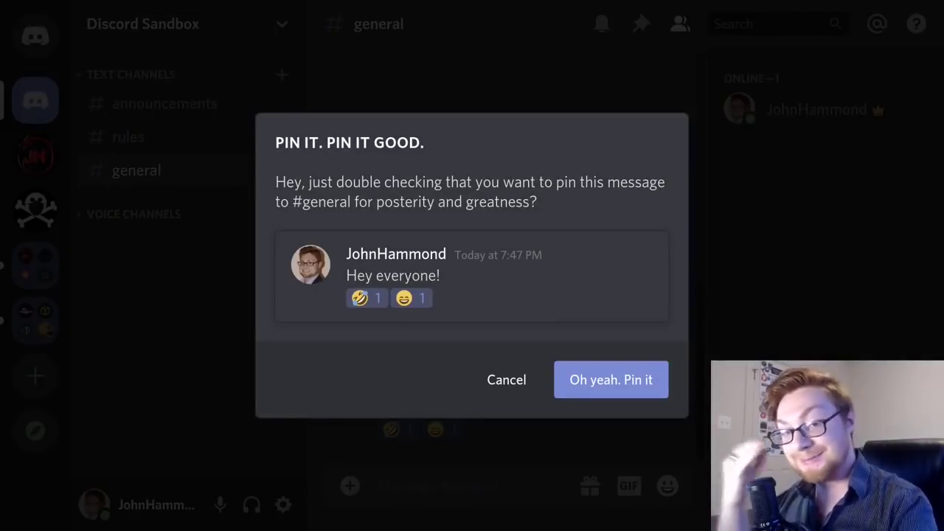
click(605, 386)
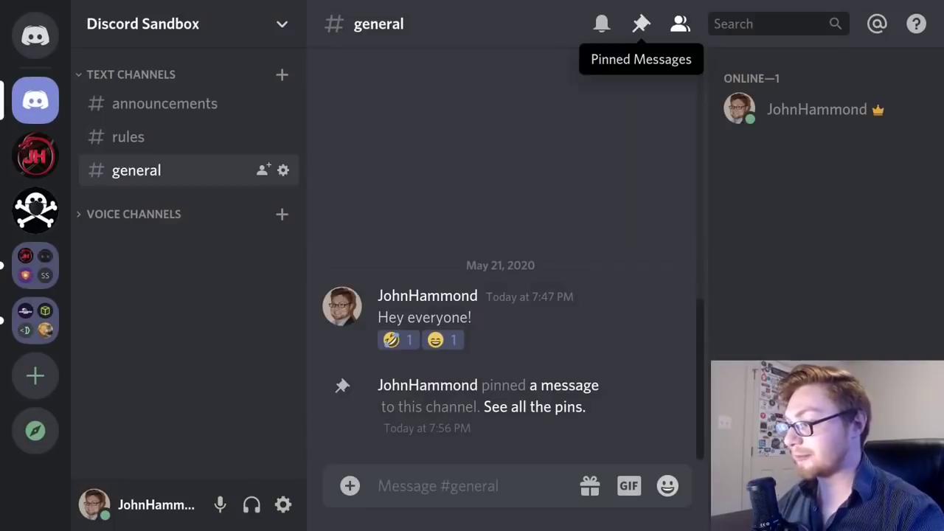
click(641, 24)
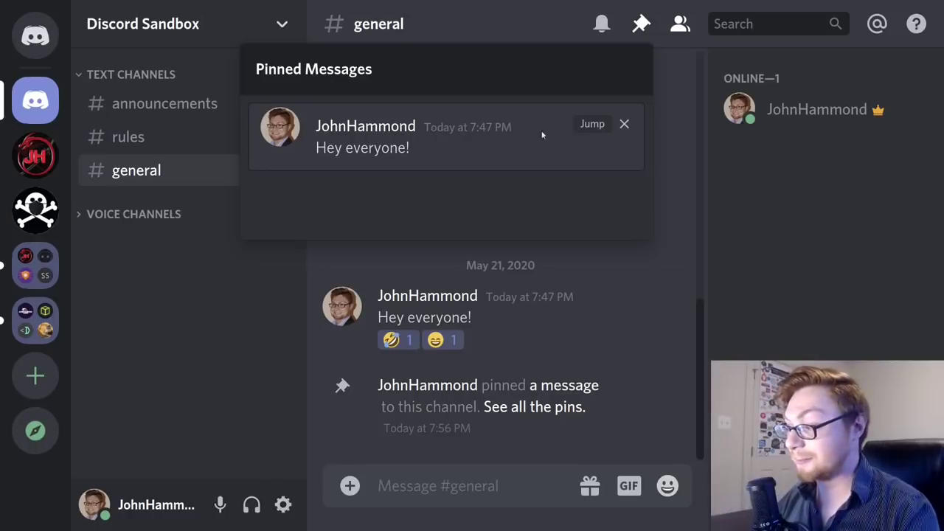
Begin unpinning the 'Hey everyone!' message from the pinned list
click(624, 124)
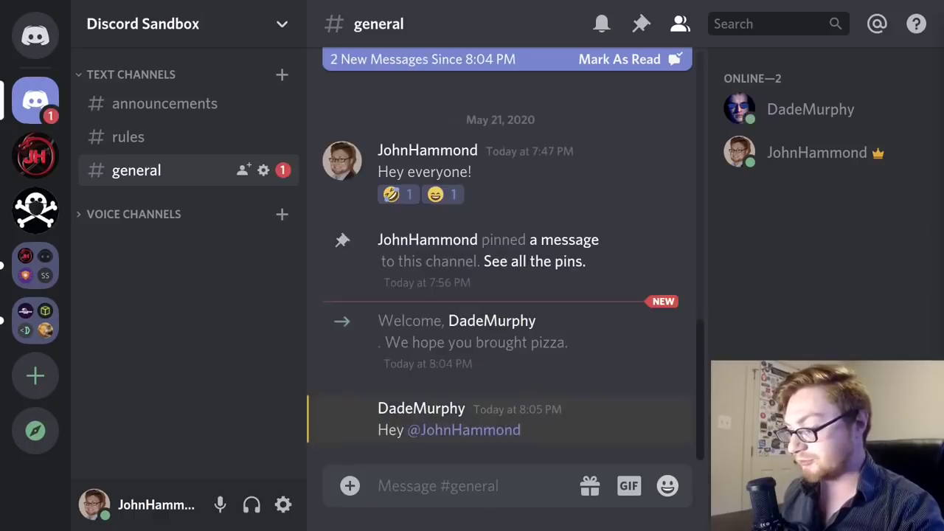
drag(532, 430, 407, 430)
click(405, 432)
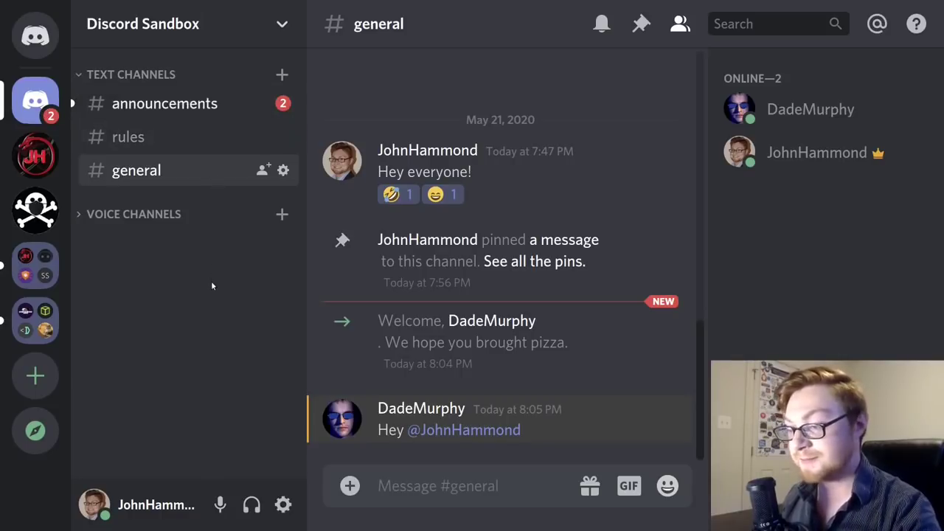
In #announcements, DM the new member 'Hello there' from their profile card
click(163, 111)
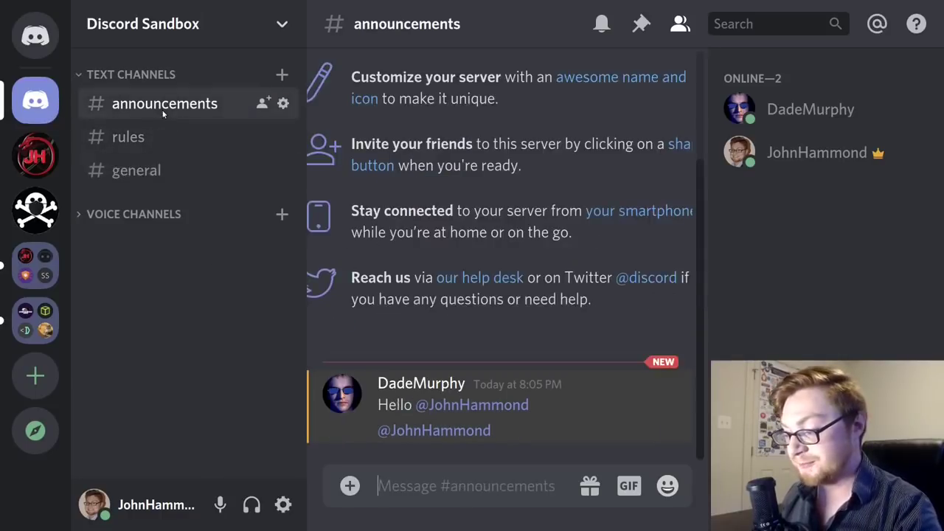
click(349, 396)
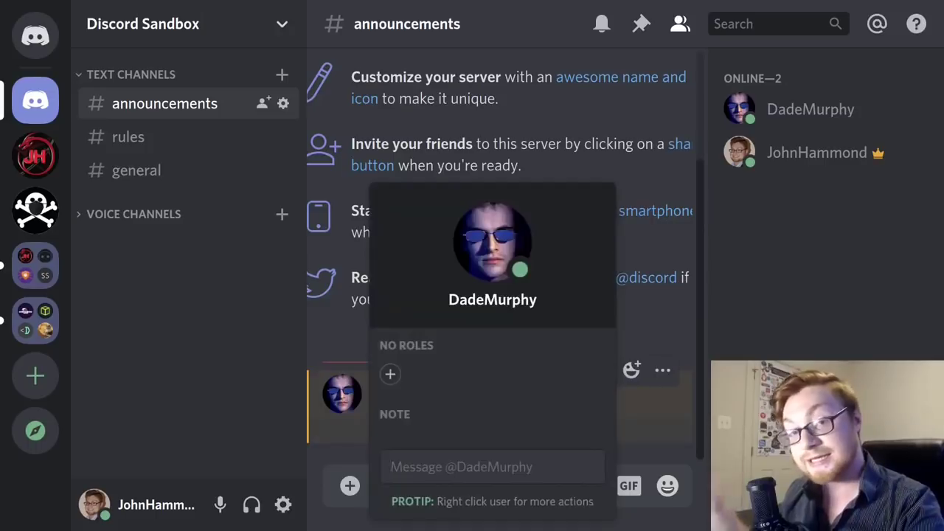
text(Hello there)
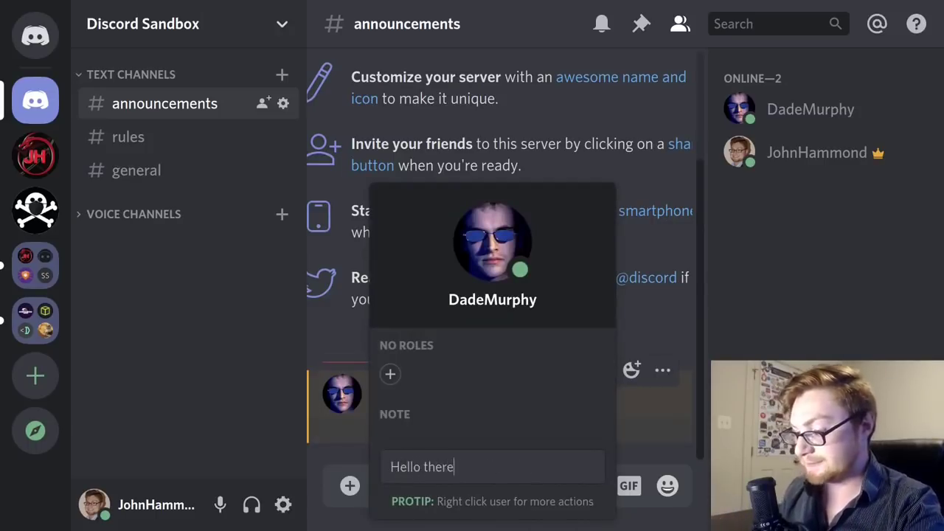
key(Return)
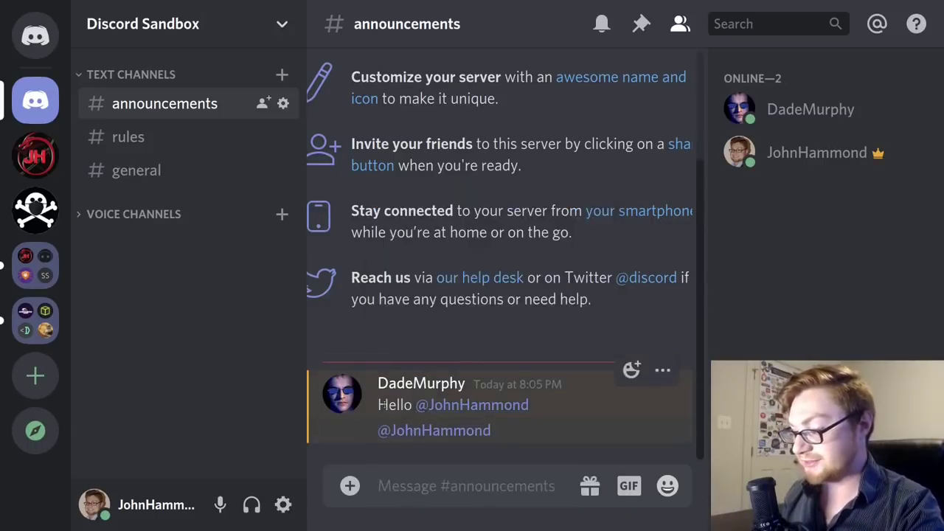
React to the new member's message with 🤣, then open and close its options menu
click(630, 371)
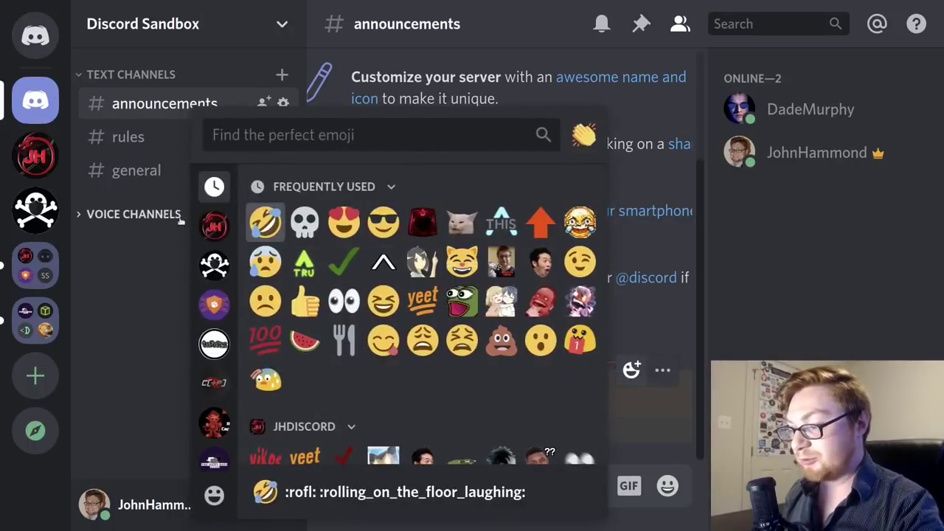
click(263, 219)
click(662, 347)
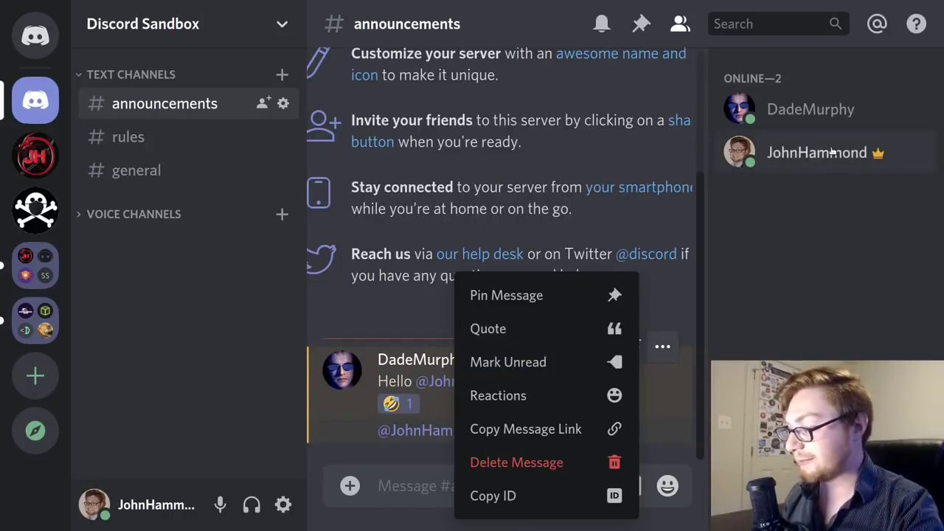
click(699, 421)
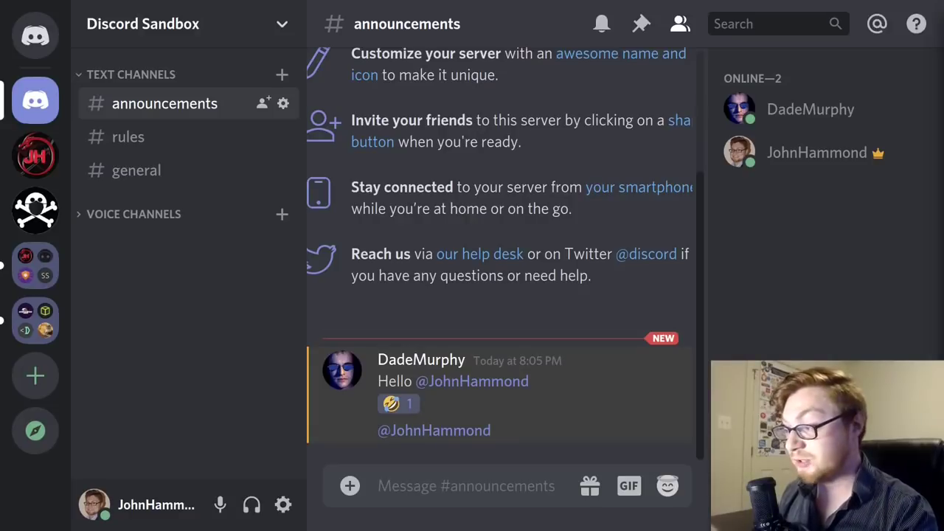
Show Recent Mentions using the @ icon in the header
click(875, 26)
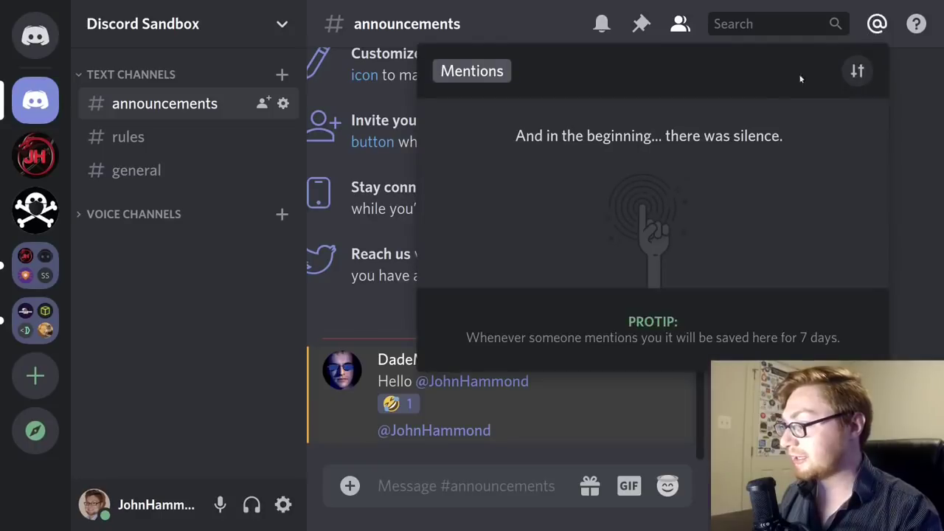